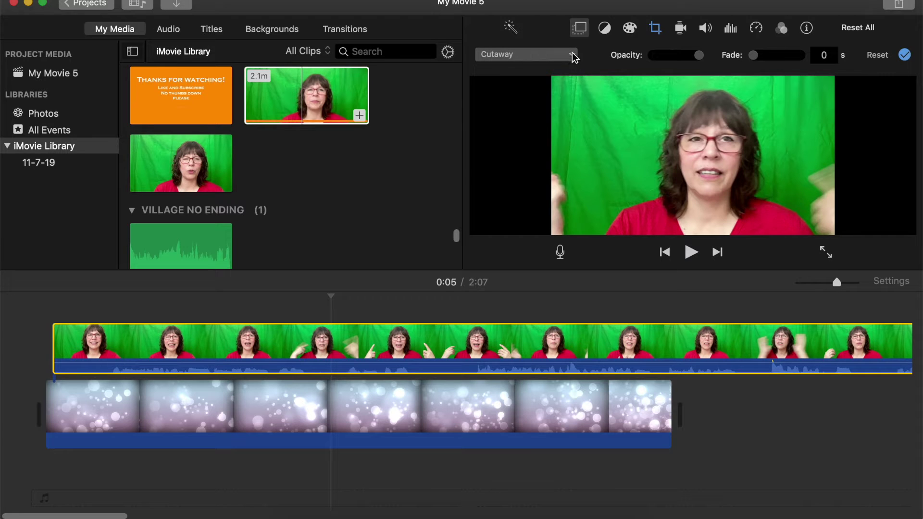
# - Set the overlaid clip to Green/Blue Screen and use the clean-up eraser on leftover spots around the woman
pyautogui.click(572, 55)
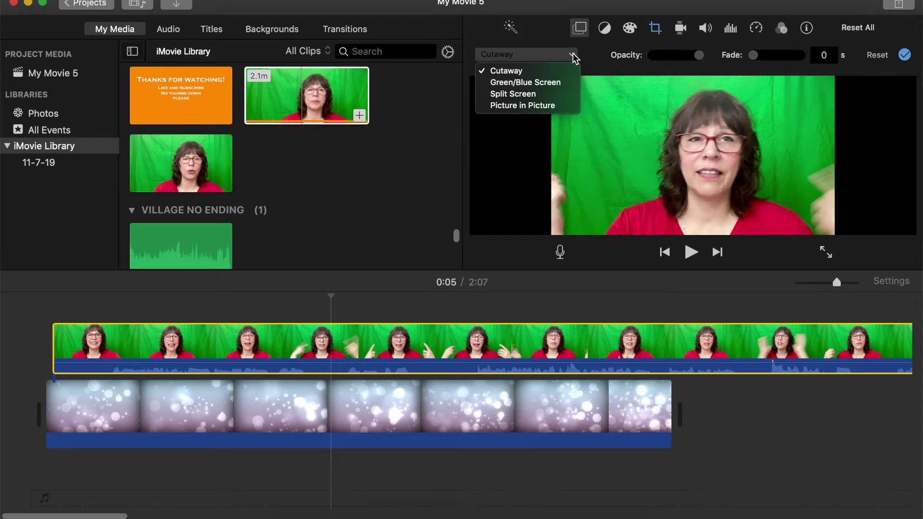
pyautogui.click(556, 84)
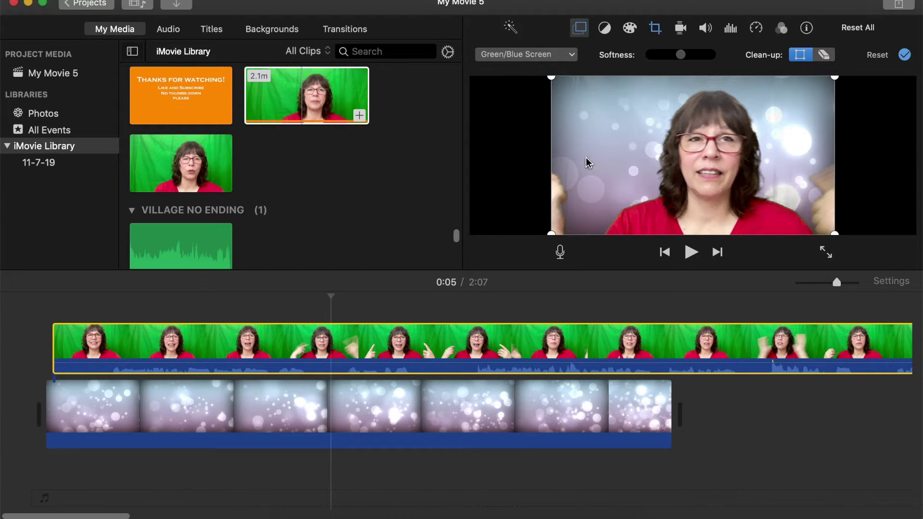
pyautogui.click(823, 56)
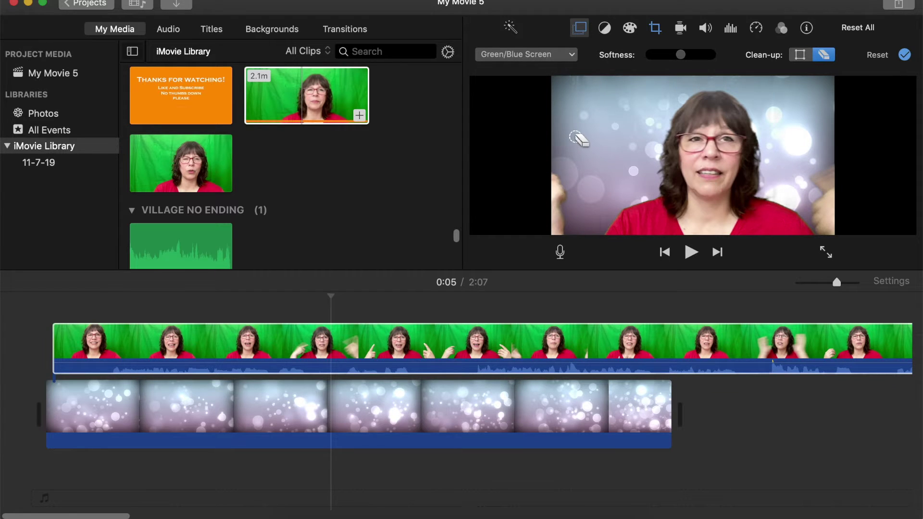
pyautogui.moveTo(576, 137)
pyautogui.mouseDown()
pyautogui.moveTo(577, 86)
pyautogui.moveTo(594, 113)
pyautogui.moveTo(589, 94)
pyautogui.moveTo(562, 92)
pyautogui.mouseUp()
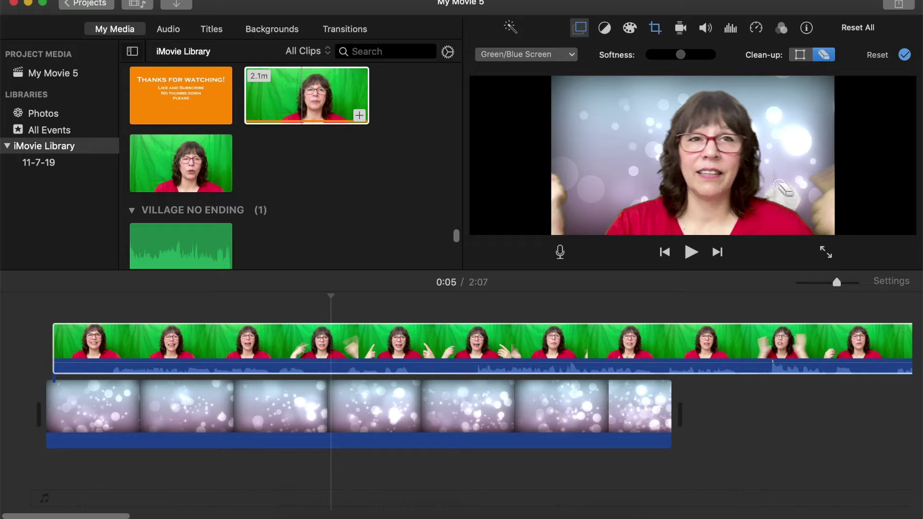
pyautogui.click(781, 187)
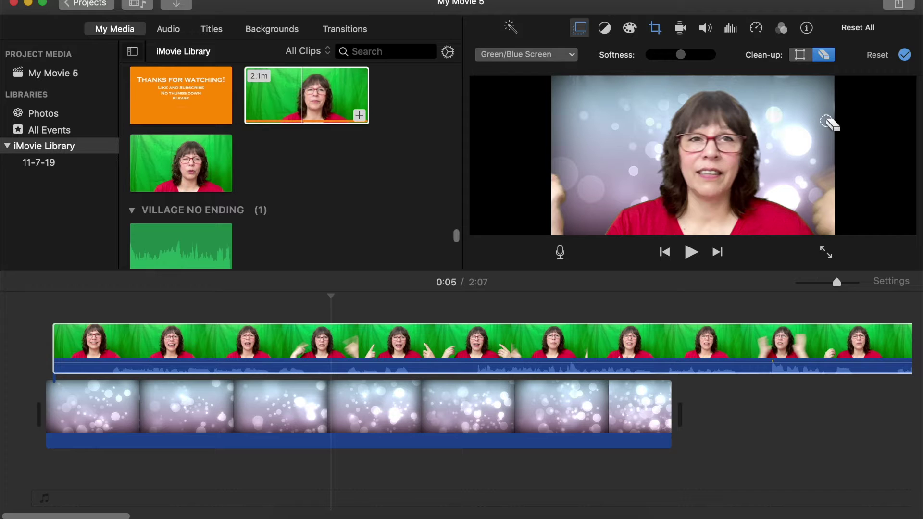
# - Play the movie from the beginning twice to check the keyed footage over the bokeh background
pyautogui.click(140, 344)
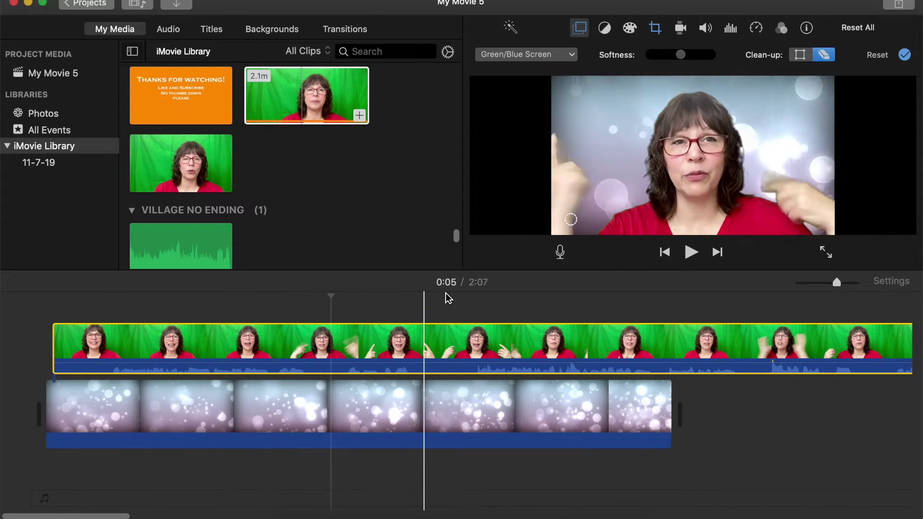
pyautogui.click(665, 253)
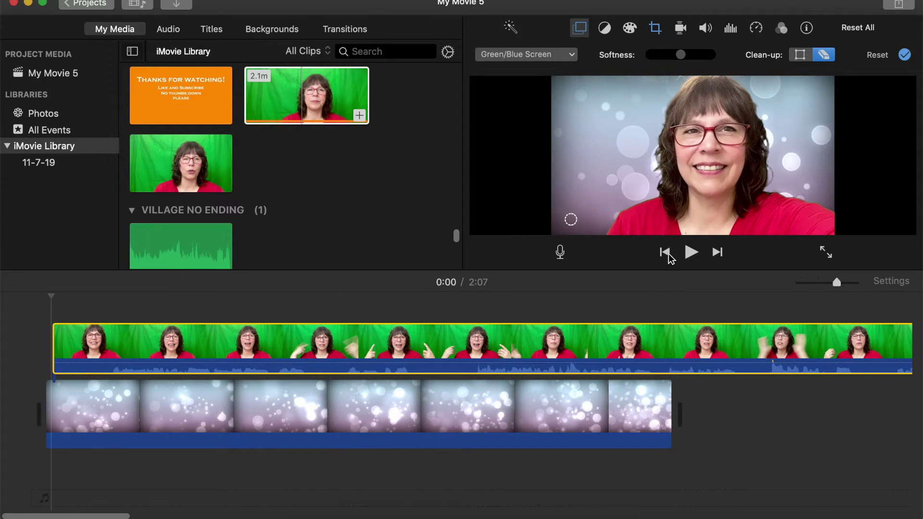
pyautogui.click(691, 253)
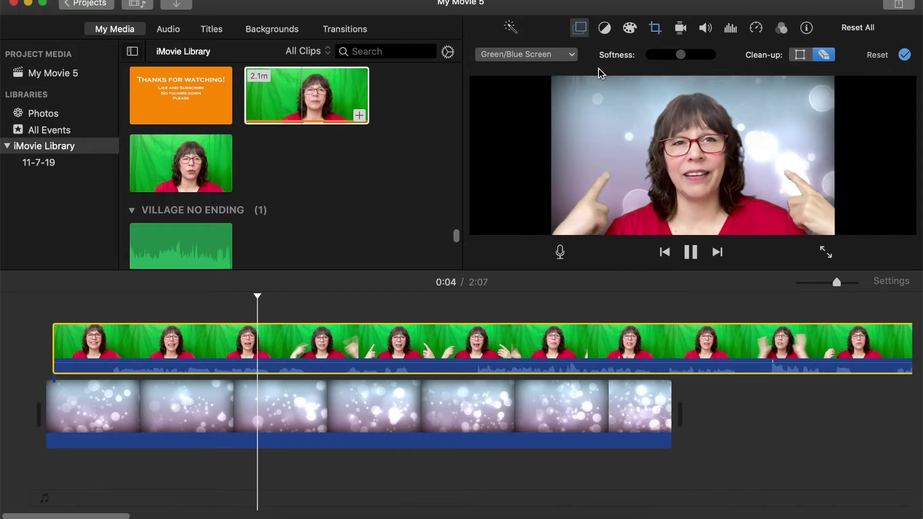
pyautogui.click(691, 253)
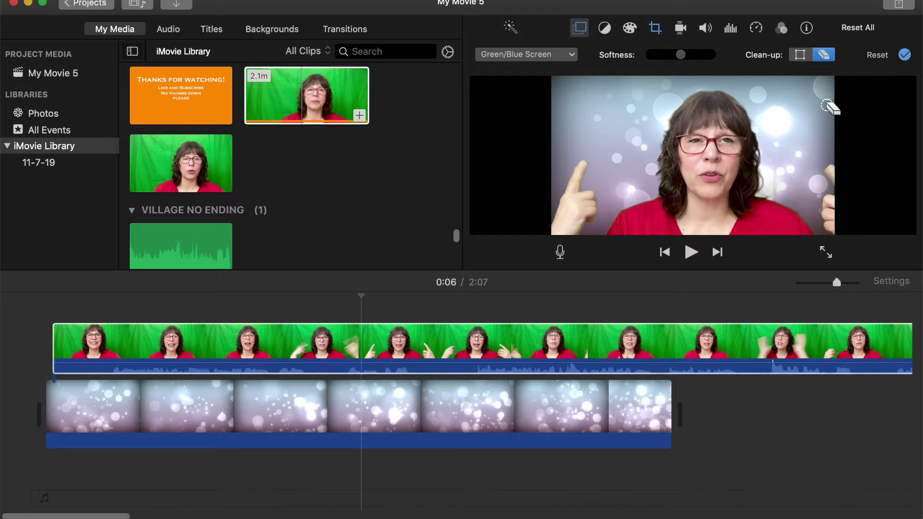
pyautogui.click(665, 252)
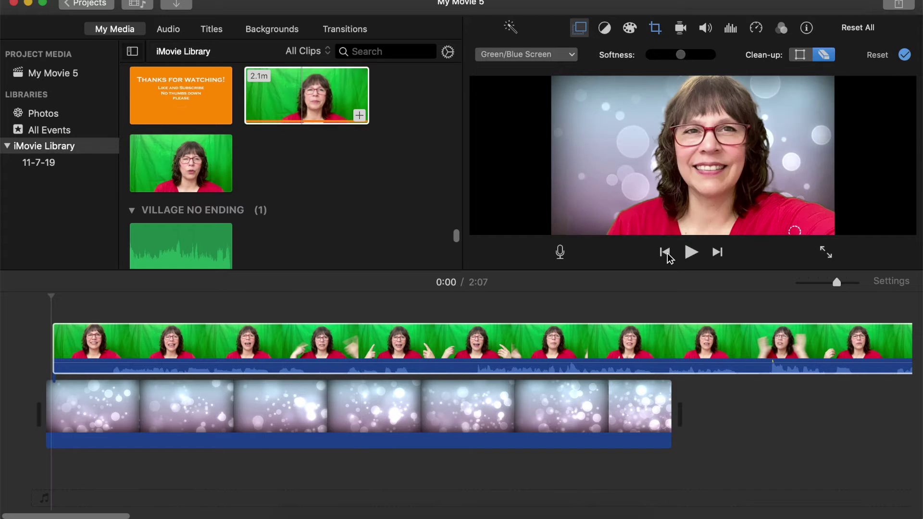
pyautogui.click(691, 253)
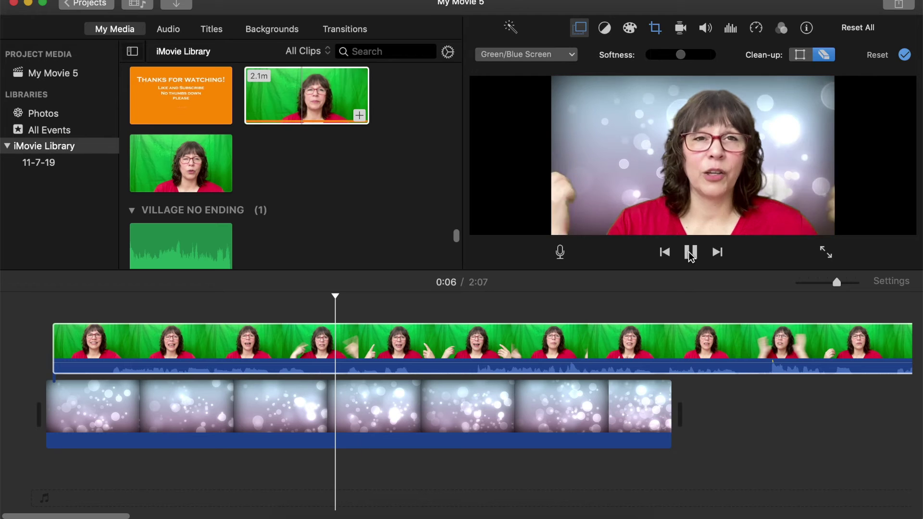
pyautogui.click(688, 255)
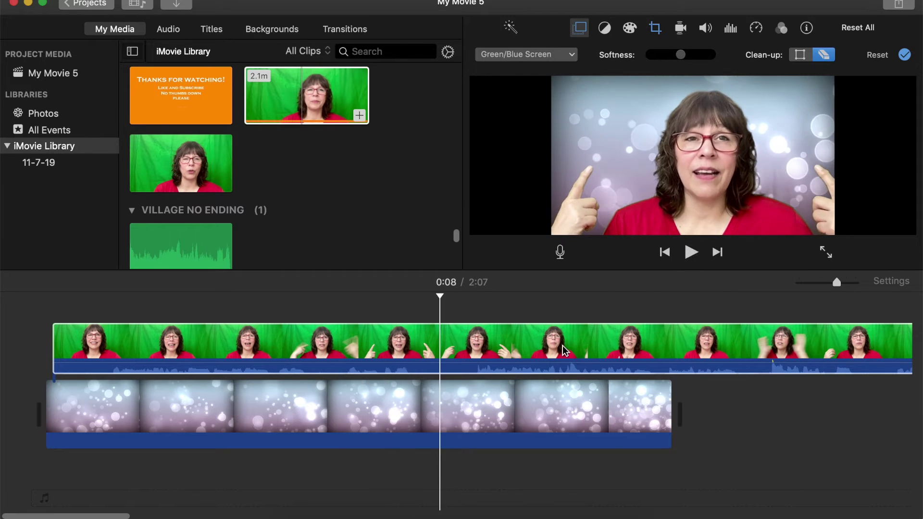
# - Switch to the Videvo page in the browser and search Motion Graphics for "christmas"
pyautogui.click(296, 400)
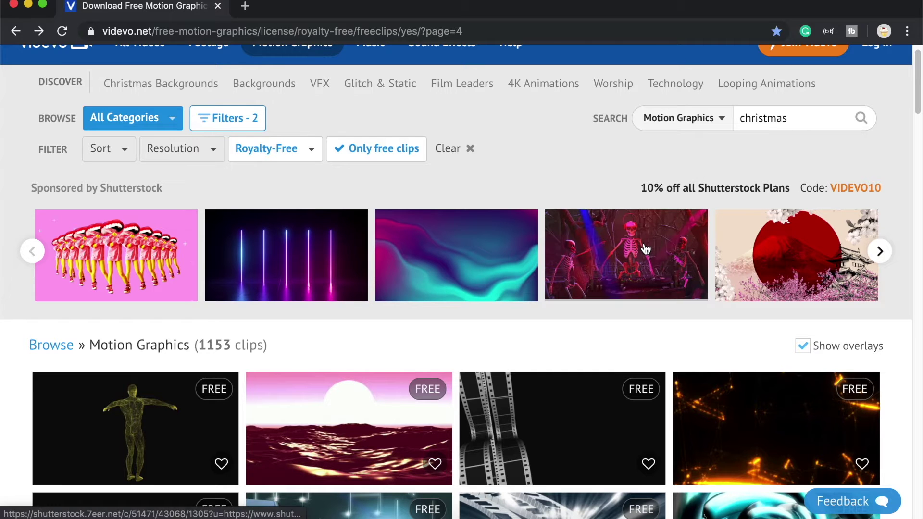
pyautogui.scroll(-1, 645, 248)
pyautogui.scroll(-1, 645, 248)
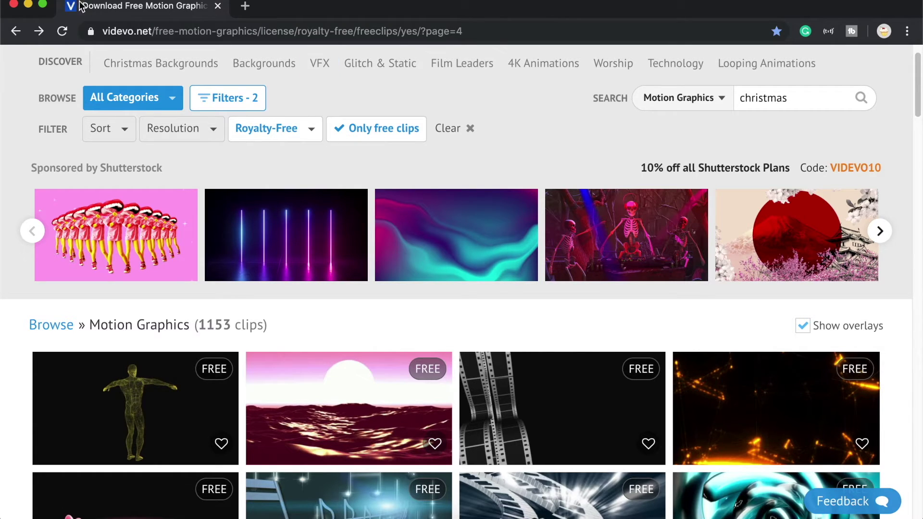
pyautogui.click(62, 30)
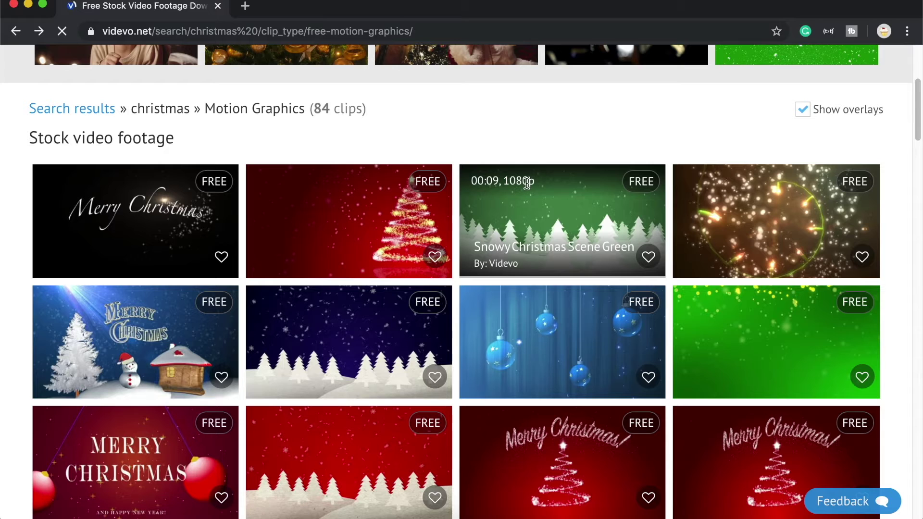
# - Examine the Christmas motion graphics results for free clips usable as video backgrounds
pyautogui.scroll(-5, 526, 188)
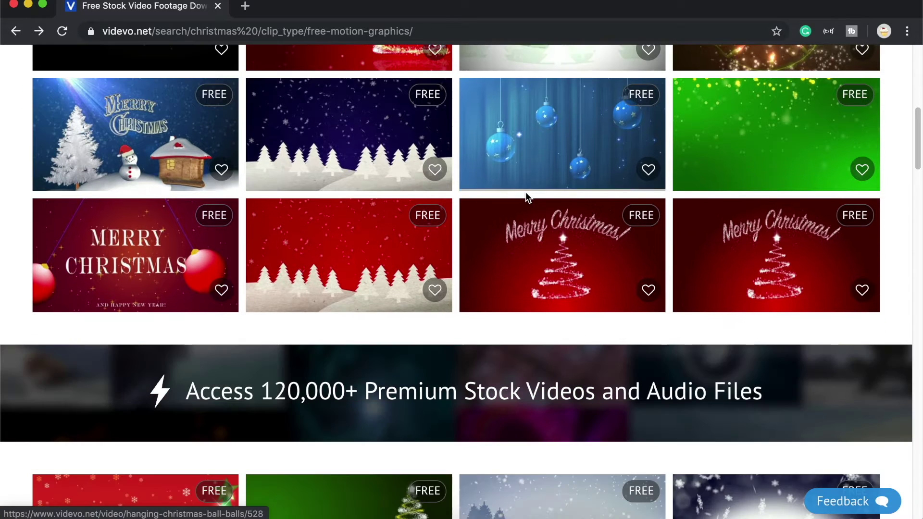
pyautogui.scroll(-6, 525, 197)
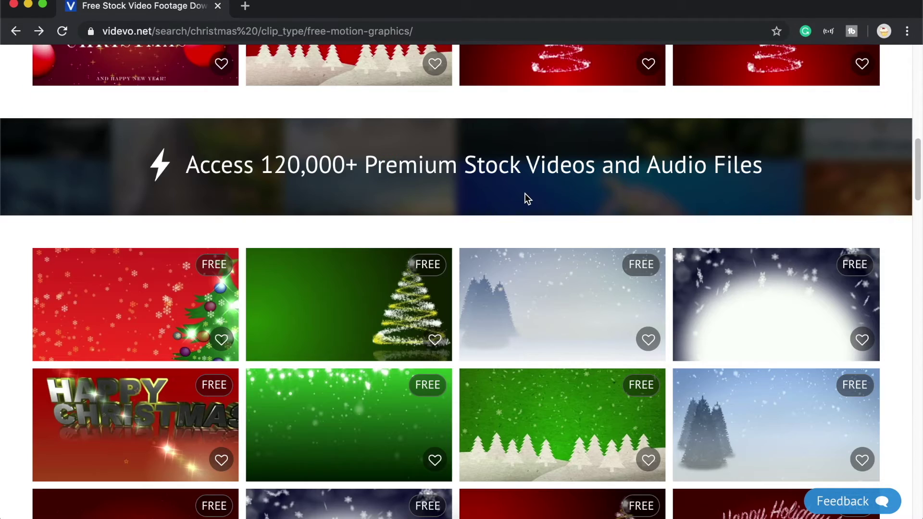
pyautogui.scroll(-4, 525, 198)
pyautogui.scroll(7, 525, 198)
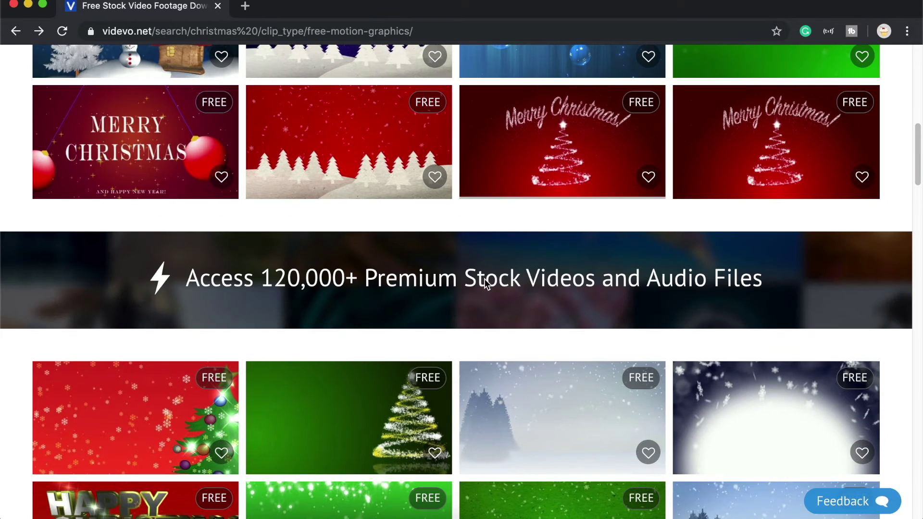
pyautogui.scroll(-6, 475, 328)
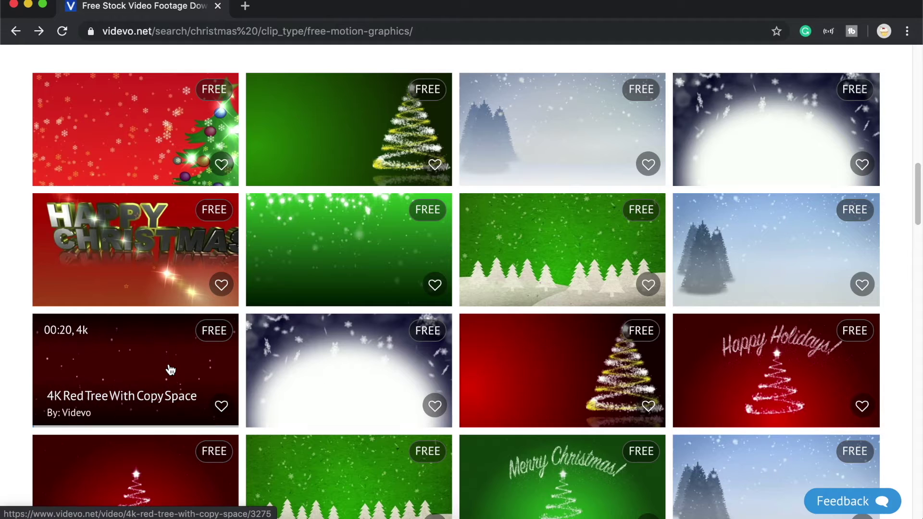
pyautogui.scroll(1, 396, 198)
pyautogui.scroll(15, 397, 199)
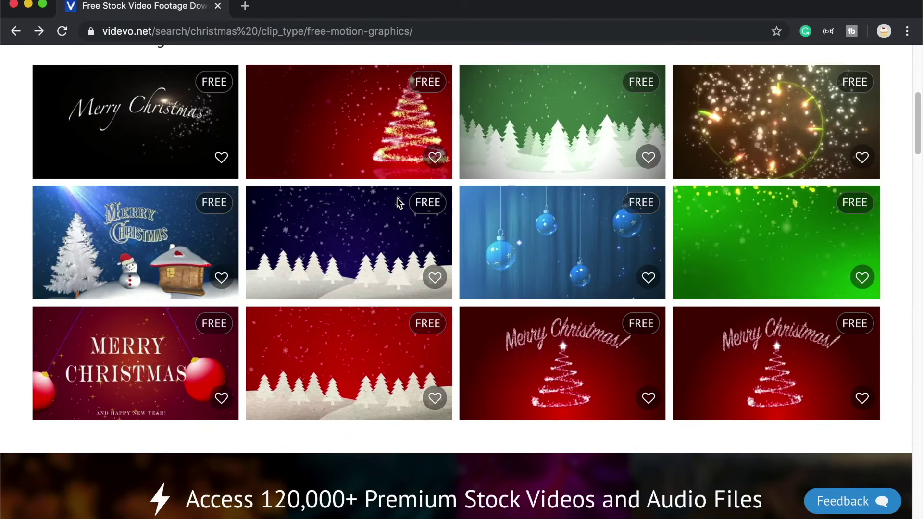
pyautogui.scroll(3, 398, 204)
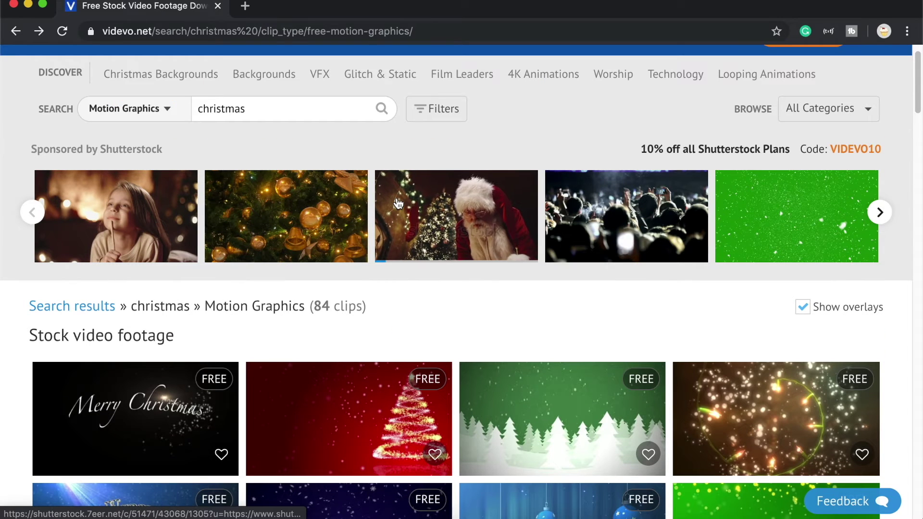
pyautogui.scroll(-10, 398, 204)
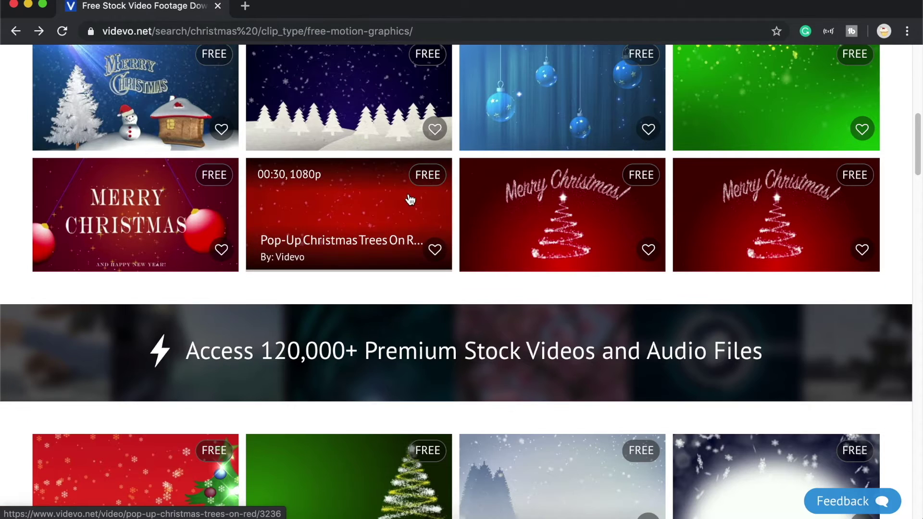
pyautogui.click(547, 212)
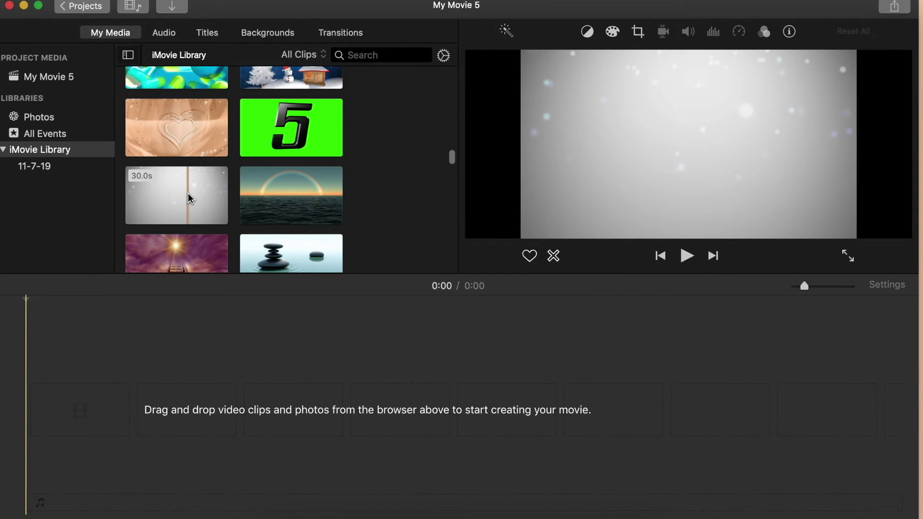
# - Place the 30-second grey particle background in the empty timeline and add a second copy after it
pyautogui.moveTo(182, 208); pyautogui.dragTo(45, 402)
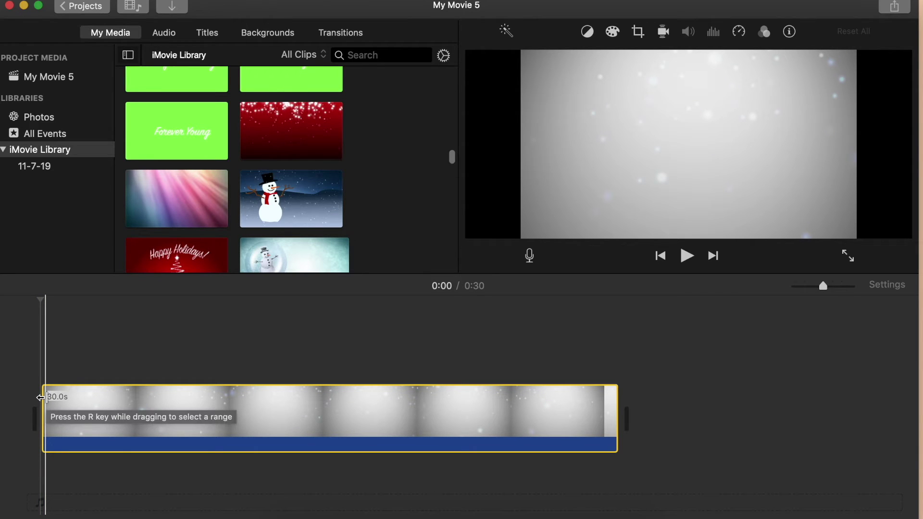
pyautogui.click(153, 226)
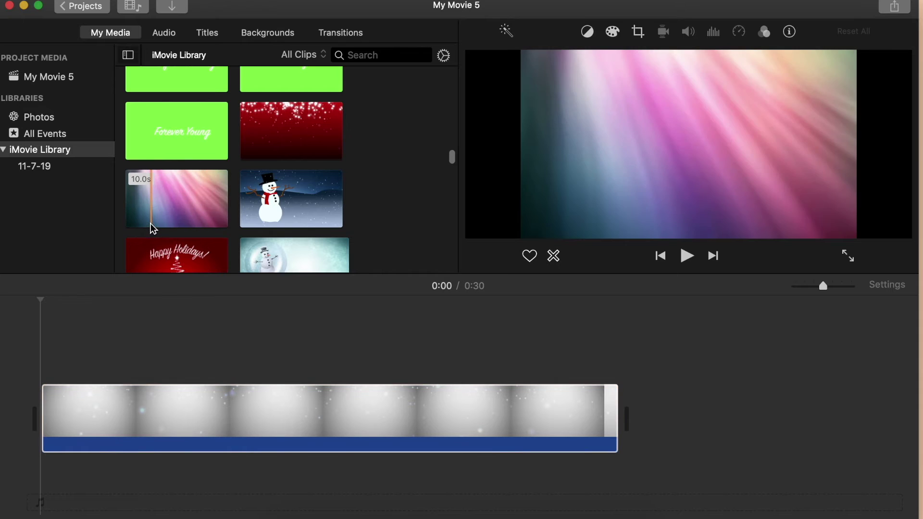
pyautogui.scroll(-10, 153, 227)
pyautogui.moveTo(159, 212); pyautogui.dragTo(635, 417)
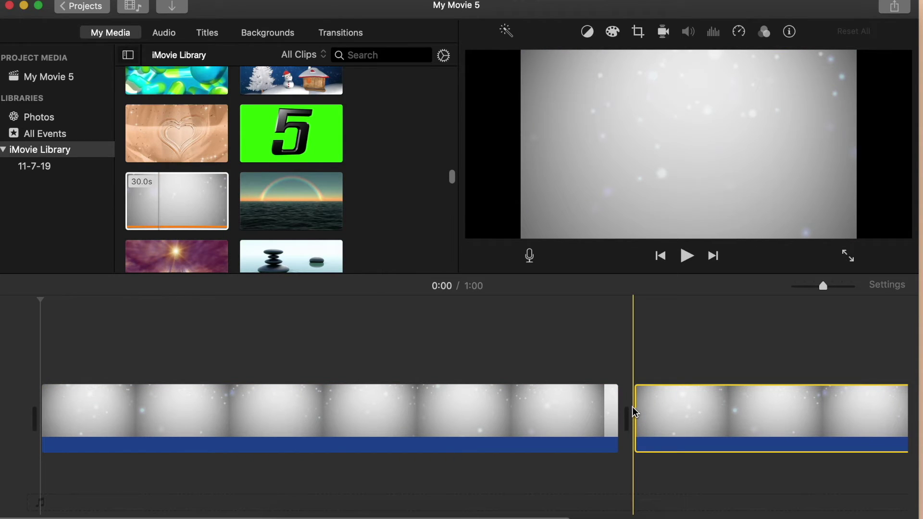
pyautogui.click(735, 422)
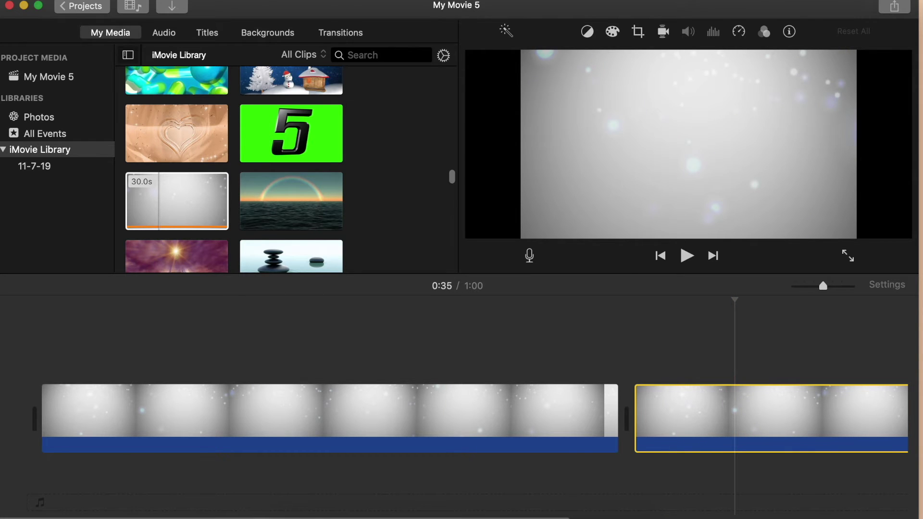
# - Append three more copies of the grey particle background to the end of the timeline
pyautogui.hscroll(10, 567, 480)
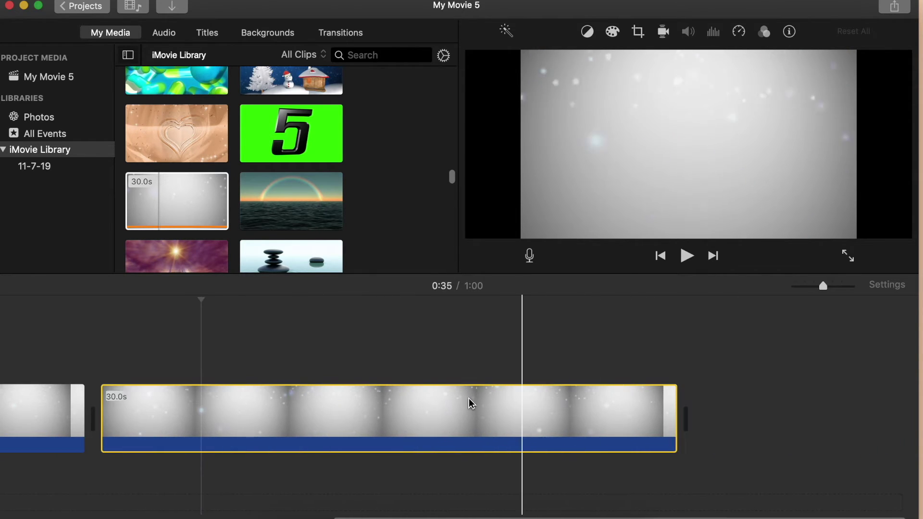
pyautogui.moveTo(158, 217); pyautogui.dragTo(687, 423)
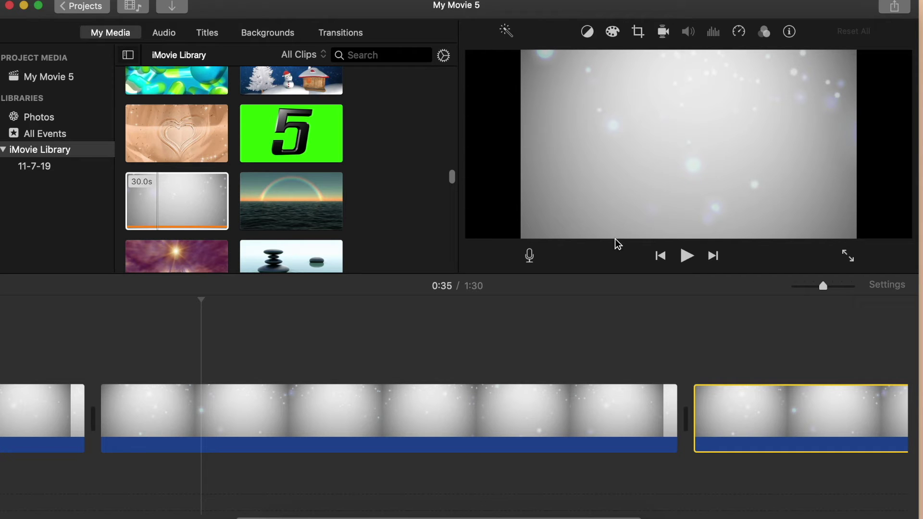
pyautogui.hscroll(4, 229, 507)
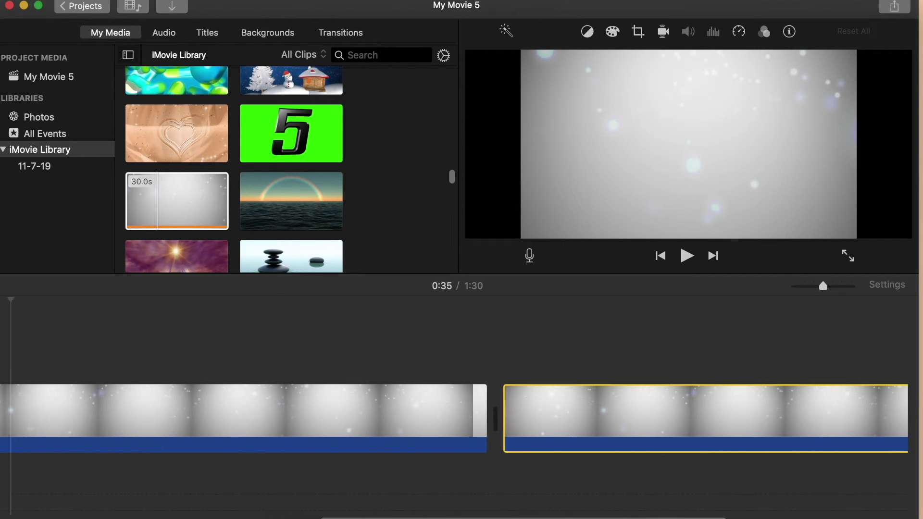
pyautogui.hscroll(8, 583, 488)
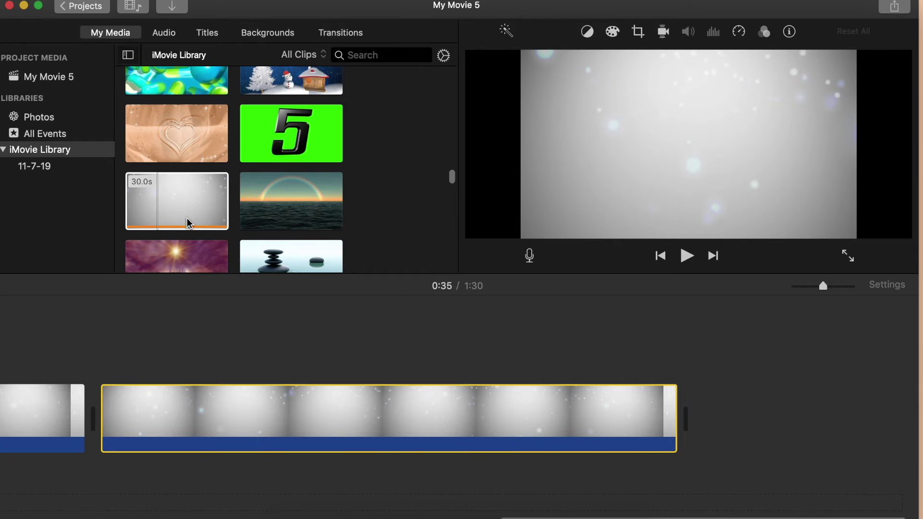
pyautogui.moveTo(188, 213); pyautogui.dragTo(607, 351)
pyautogui.moveTo(704, 400); pyautogui.dragTo(697, 422)
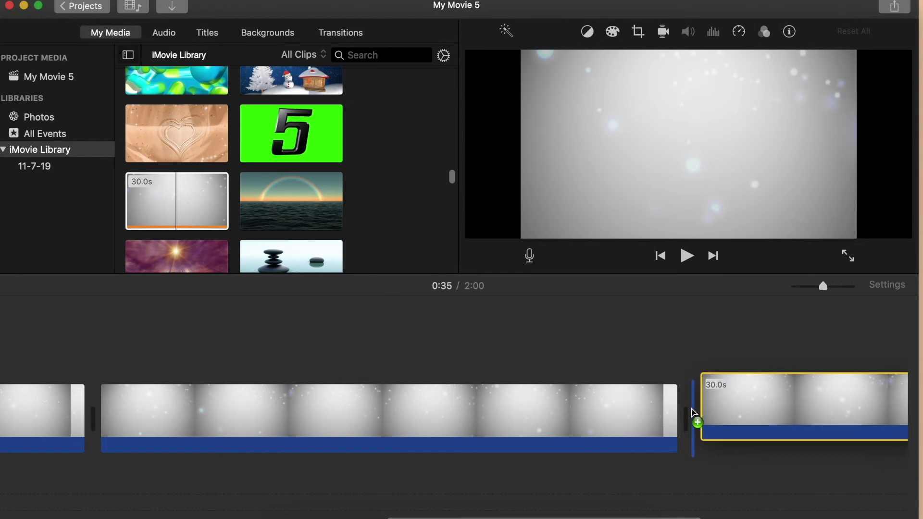
pyautogui.click(771, 425)
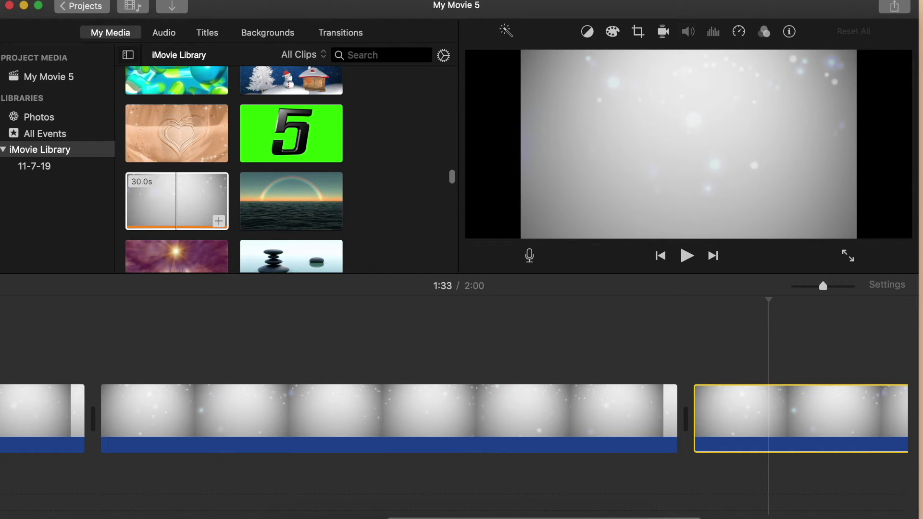
pyautogui.press('Delete')
pyautogui.moveTo(186, 214); pyautogui.dragTo(696, 412)
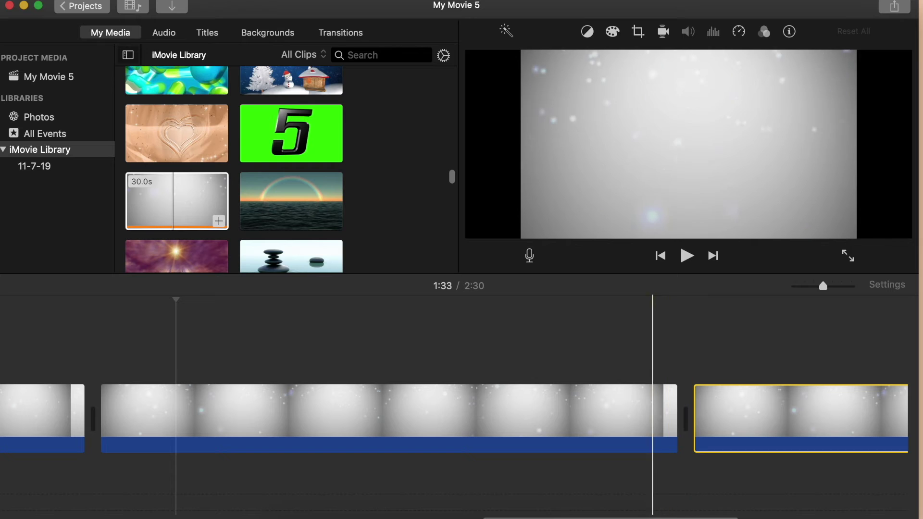
pyautogui.hscroll(10, 740, 504)
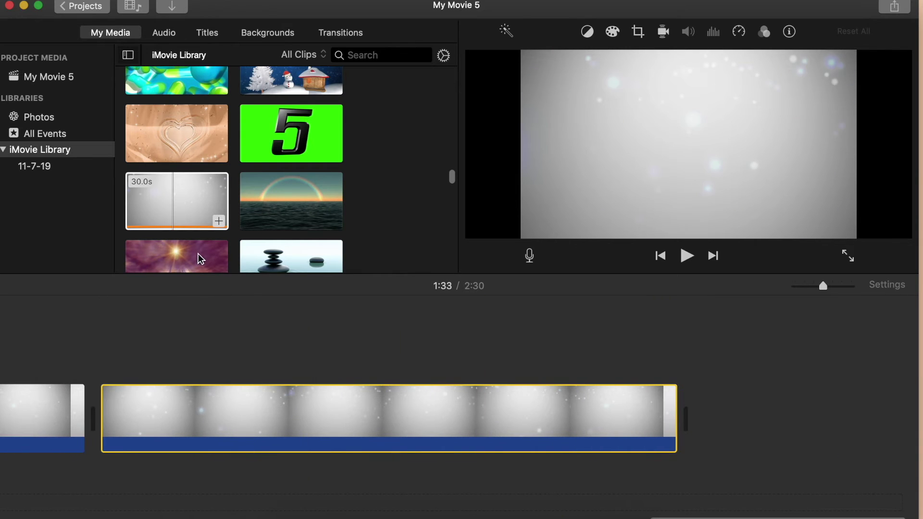
# - Append four more copies of the 30-second grey particle background to the end of the timeline
pyautogui.moveTo(177, 204); pyautogui.dragTo(698, 406)
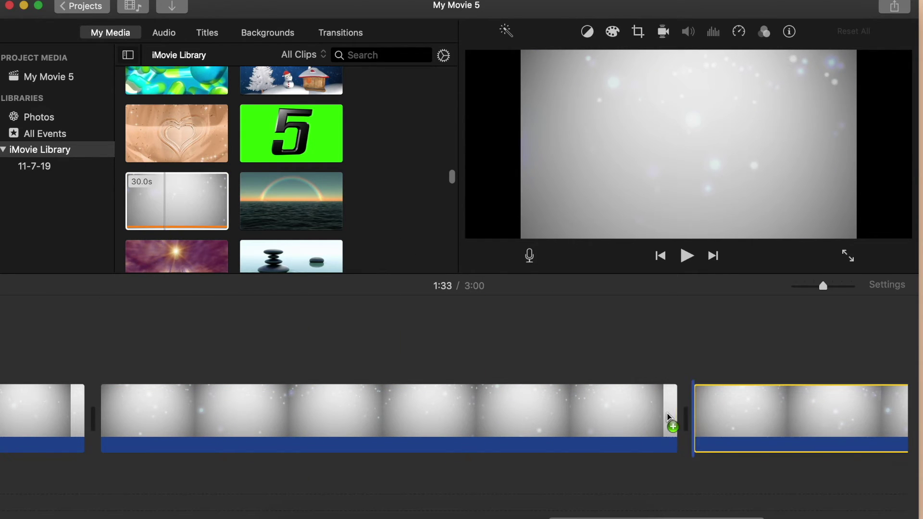
pyautogui.hscroll(3, 700, 481)
pyautogui.hscroll(5, 856, 500)
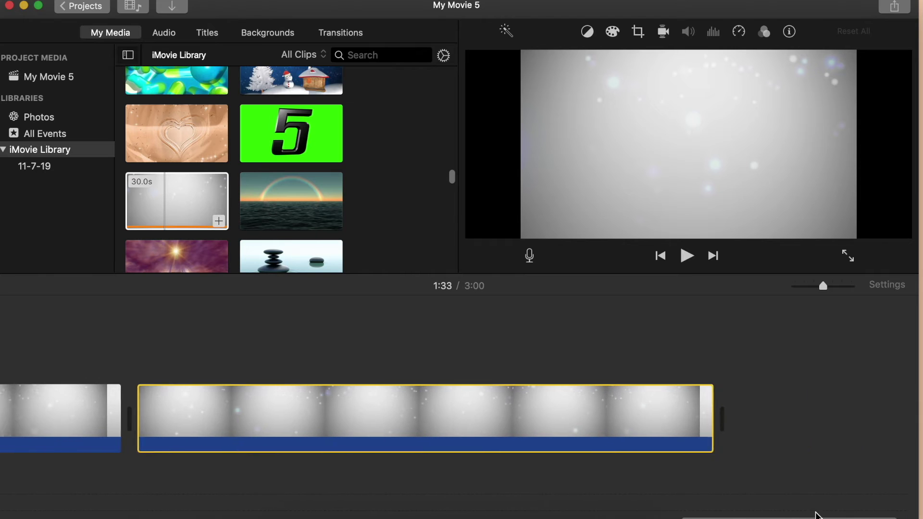
pyautogui.moveTo(168, 208); pyautogui.dragTo(684, 407)
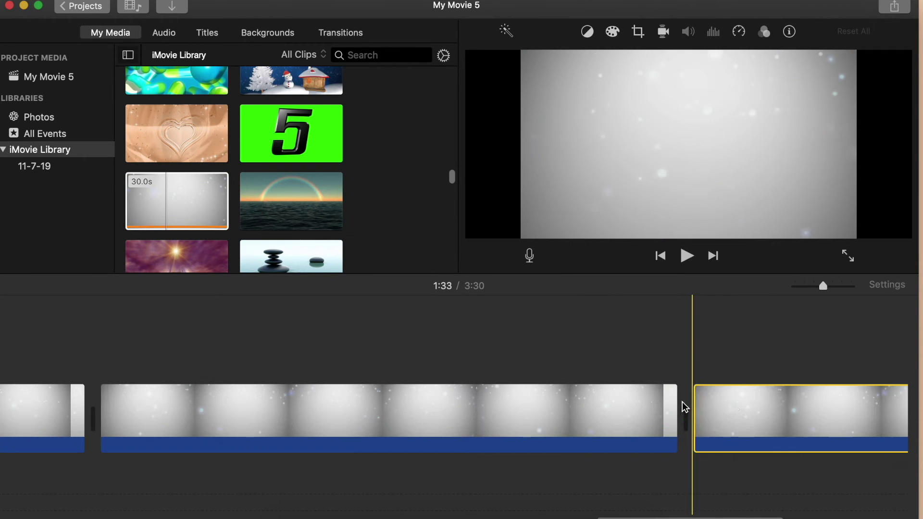
pyautogui.click(735, 410)
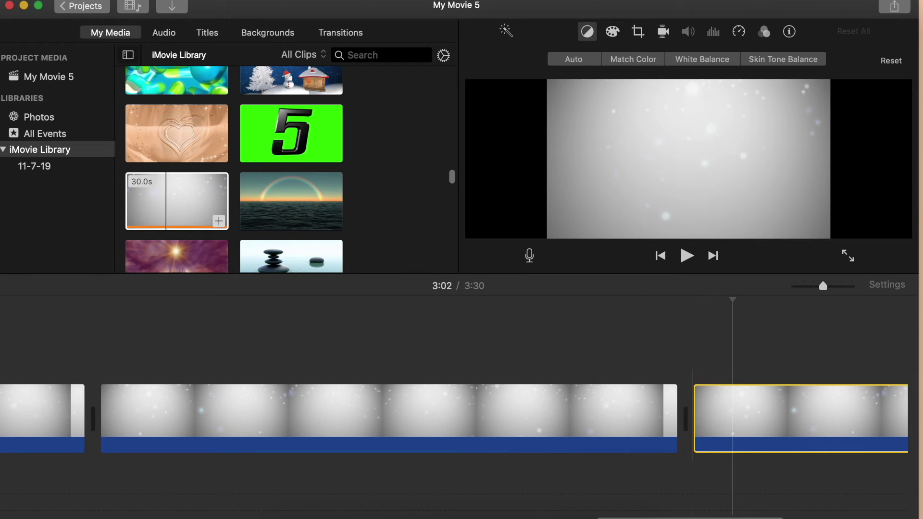
pyautogui.press('Delete')
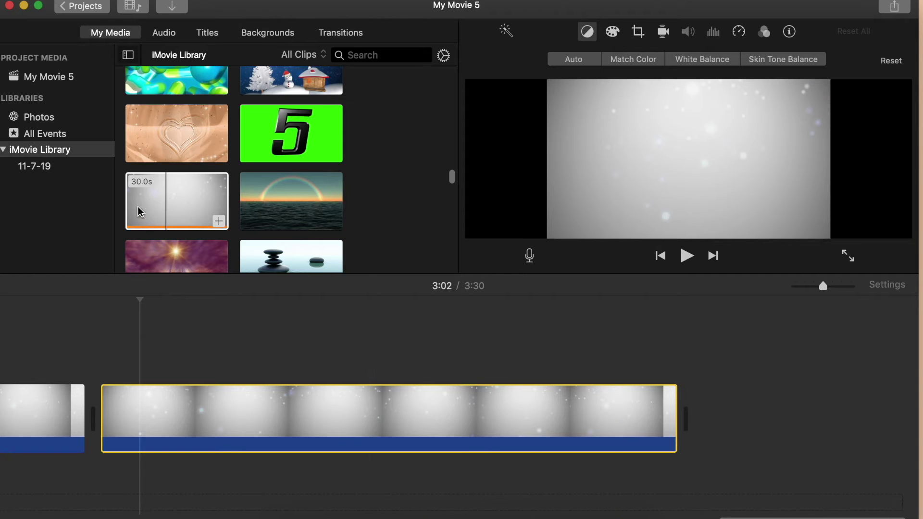
pyautogui.moveTo(187, 202); pyautogui.dragTo(688, 414)
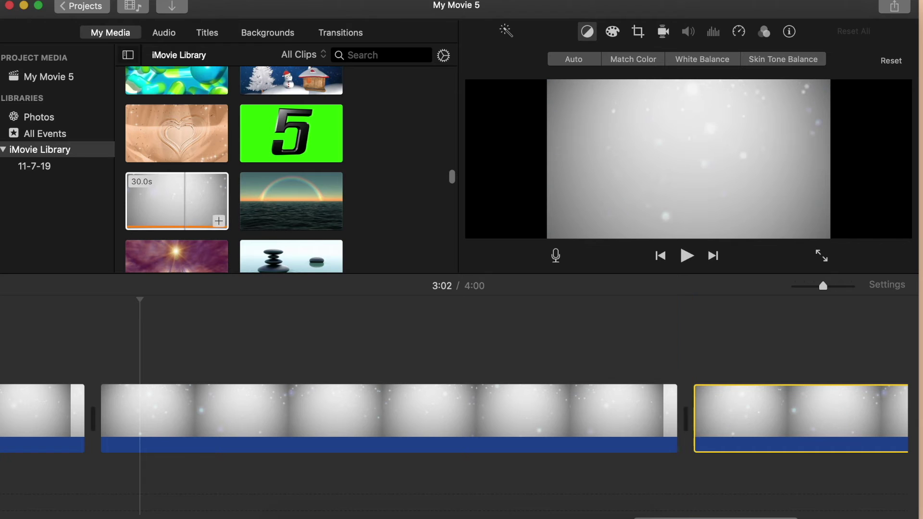
pyautogui.press('Delete')
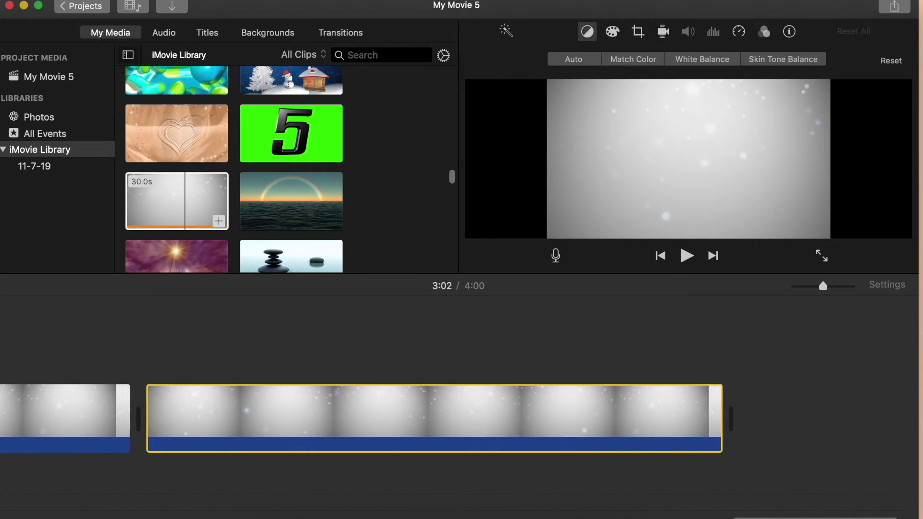
pyautogui.click(158, 201)
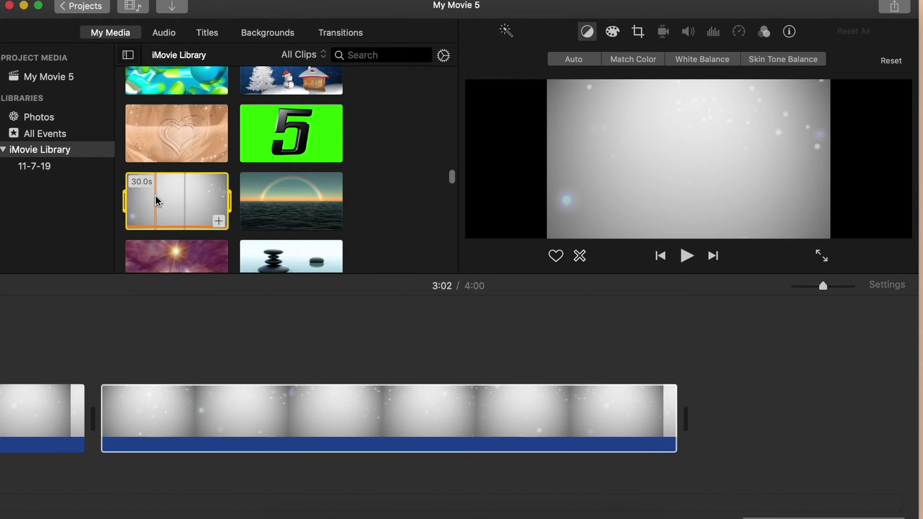
pyautogui.moveTo(158, 201); pyautogui.dragTo(721, 412)
pyautogui.click(721, 413)
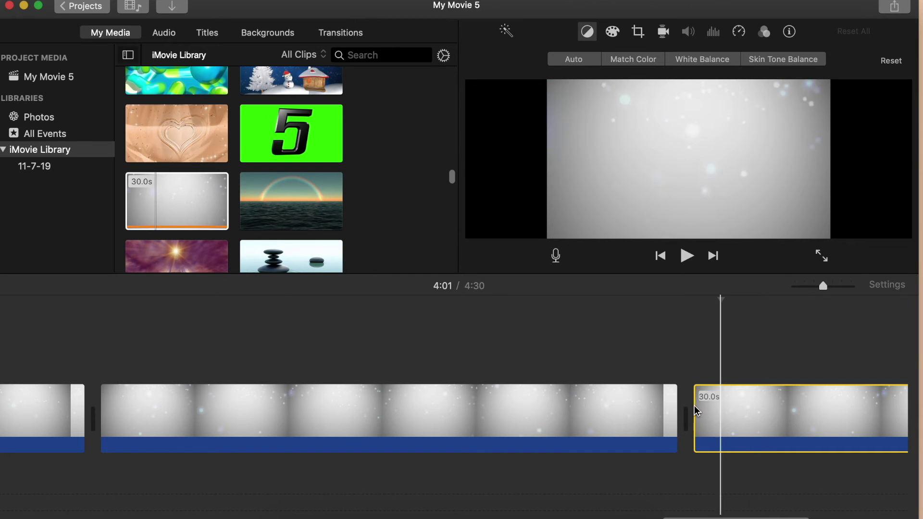
# - Select all the grey particle clips in the timeline and start sharing the movie as a file
pyautogui.moveTo(758, 351); pyautogui.dragTo(2, 429)
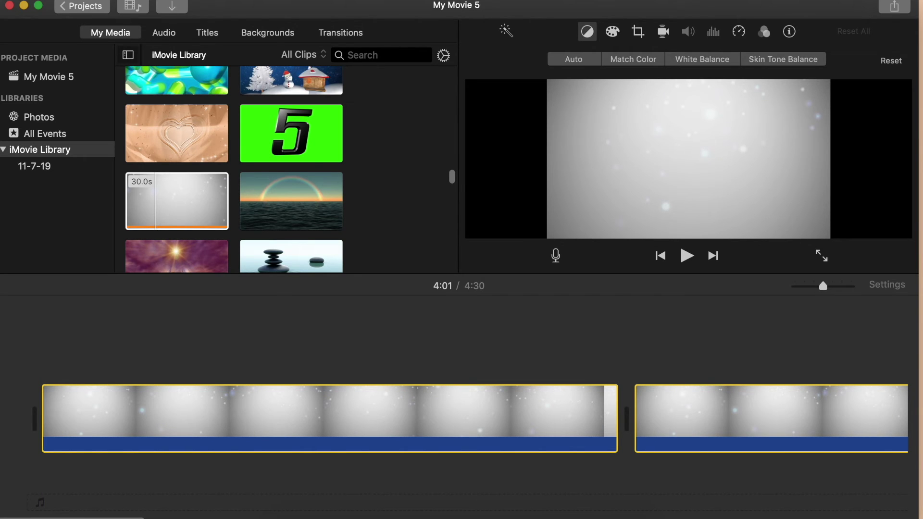
pyautogui.click(89, 1)
pyautogui.moveTo(127, 200)
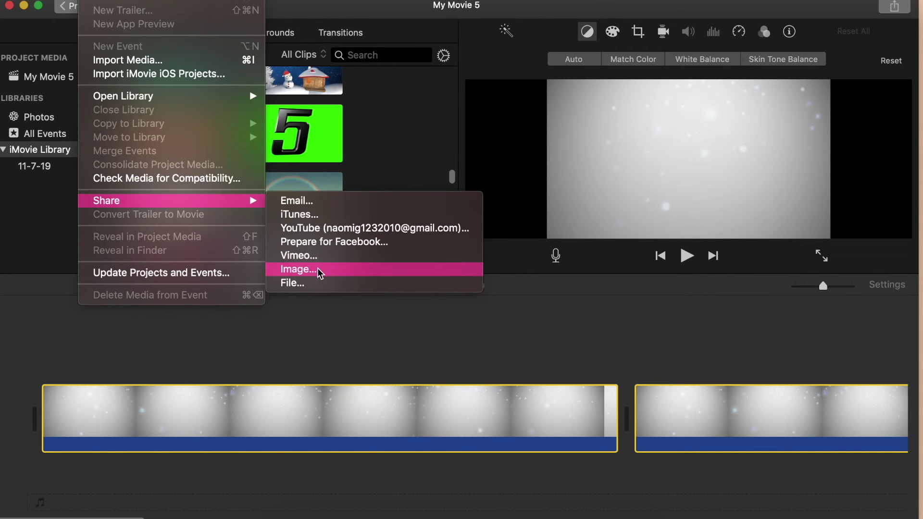
pyautogui.click(314, 283)
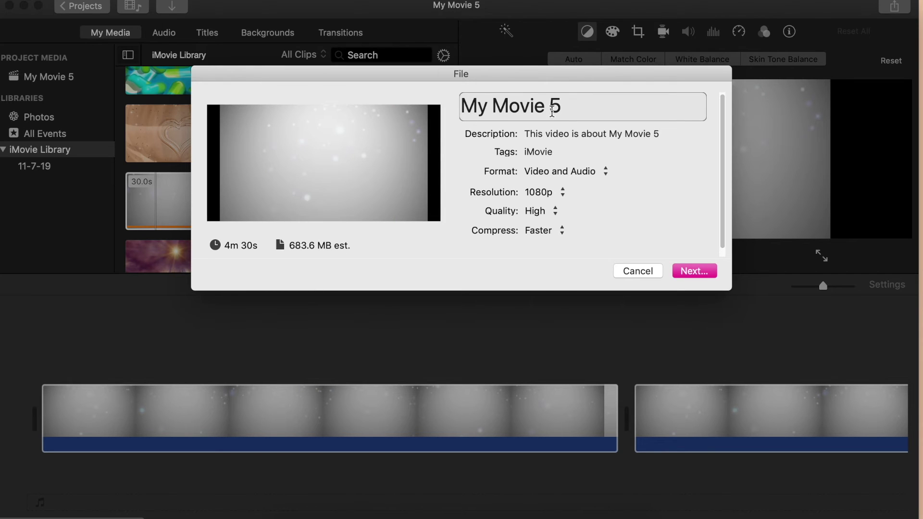
# - Title the exported movie "4 minutes" and save it to the Desktop
pyautogui.click(577, 104)
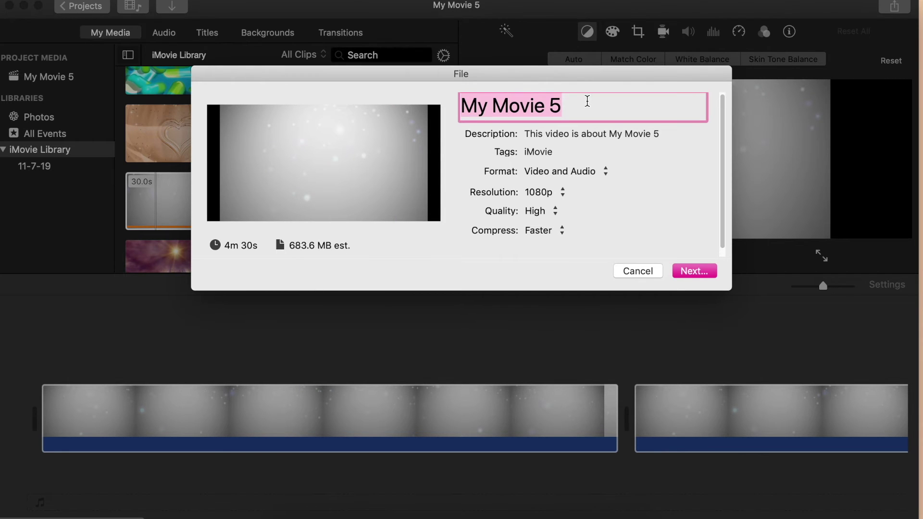
pyautogui.press('BackSpace')
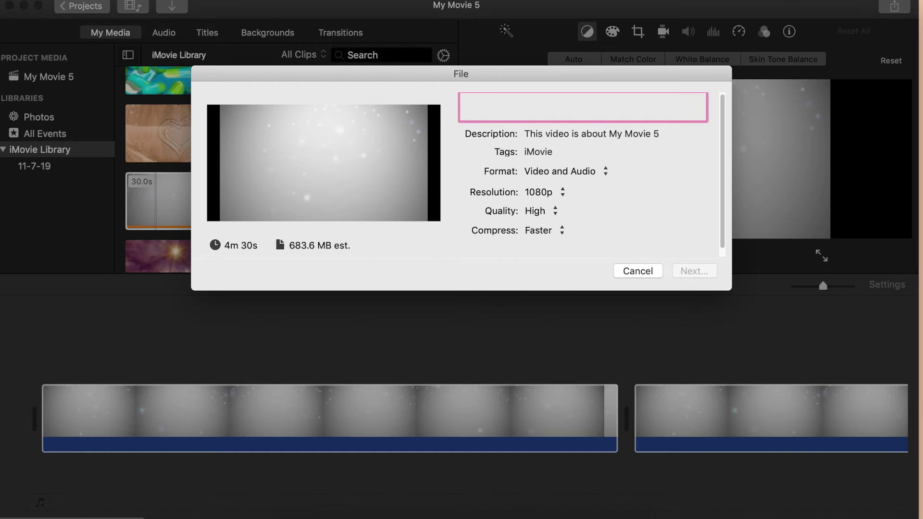
pyautogui.write('4 min')
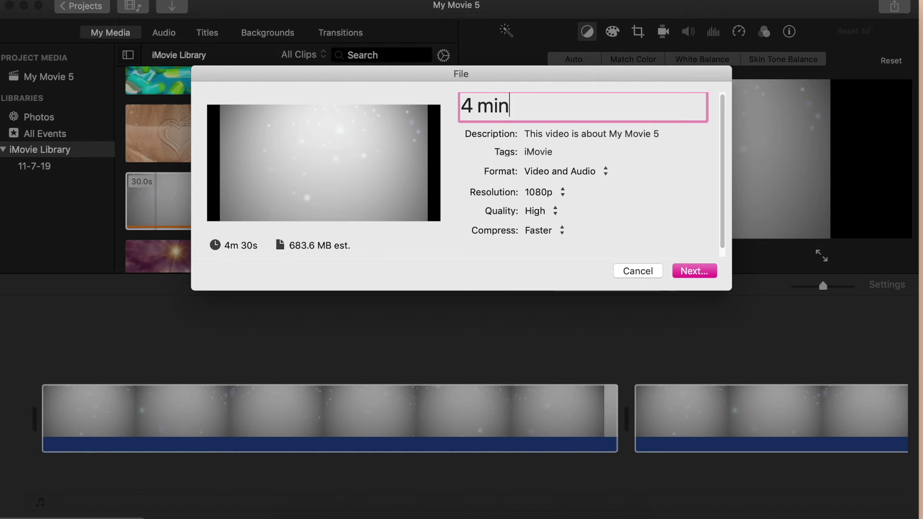
pyautogui.write('utes')
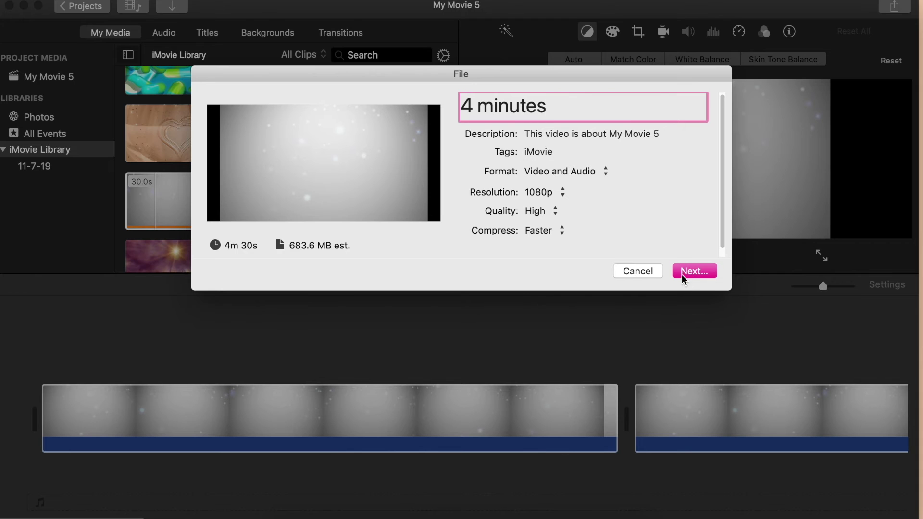
pyautogui.click(693, 271)
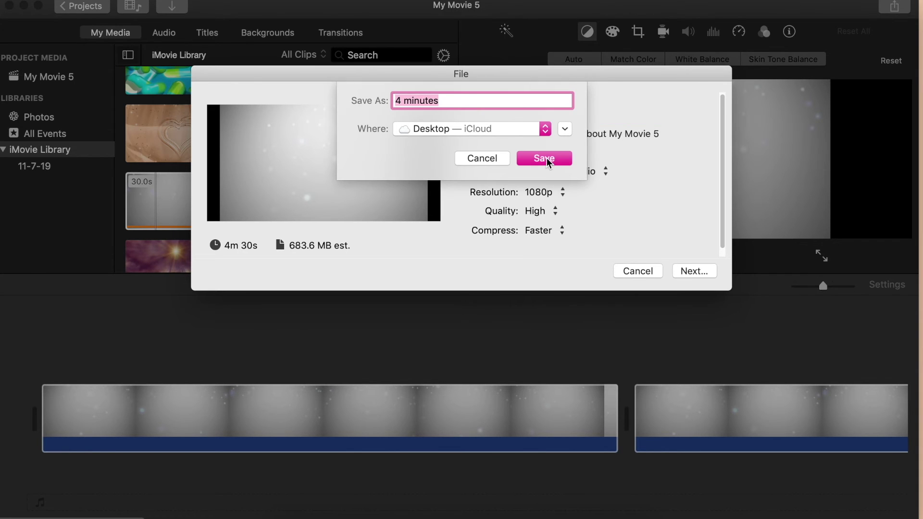
pyautogui.click(544, 158)
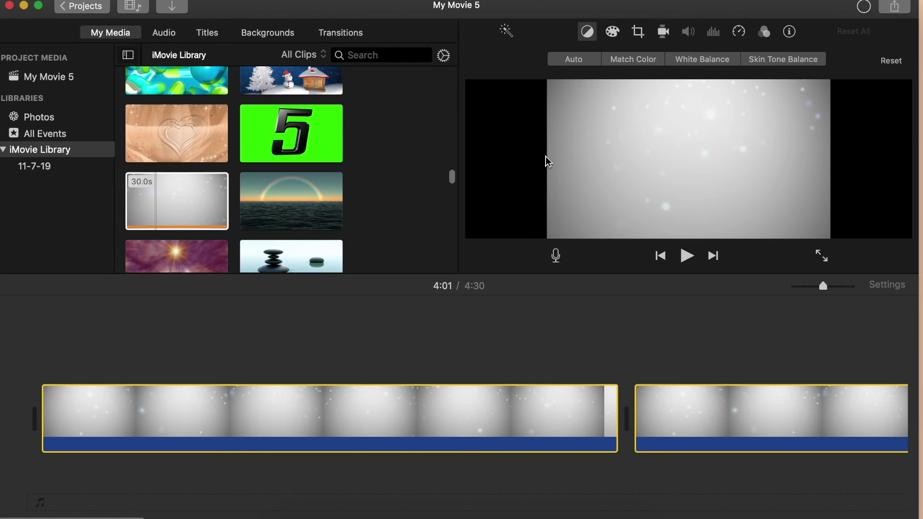
# - Delete all the grey particle background clips from the timeline
pyautogui.click(301, 350)
pyautogui.keyDown('super'); pyautogui.click(721, 437); pyautogui.keyUp('super')
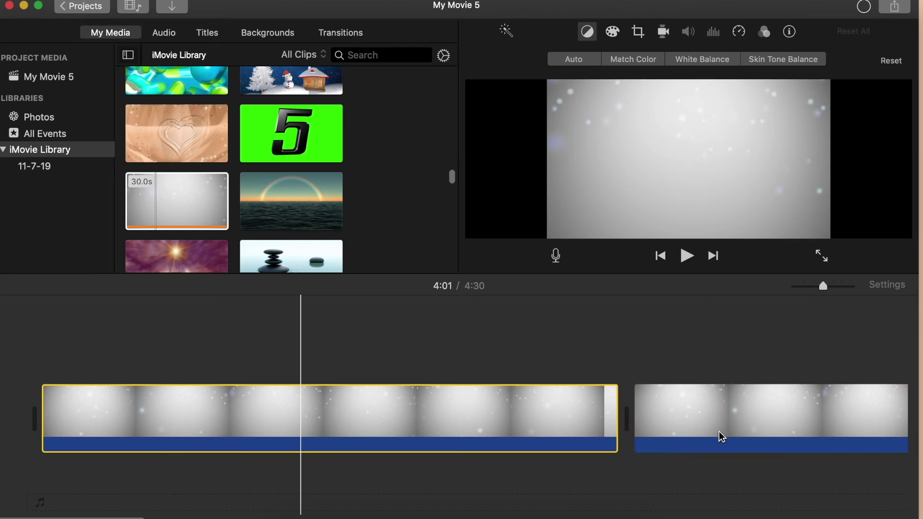
pyautogui.rightClick(722, 436)
pyautogui.click(762, 361)
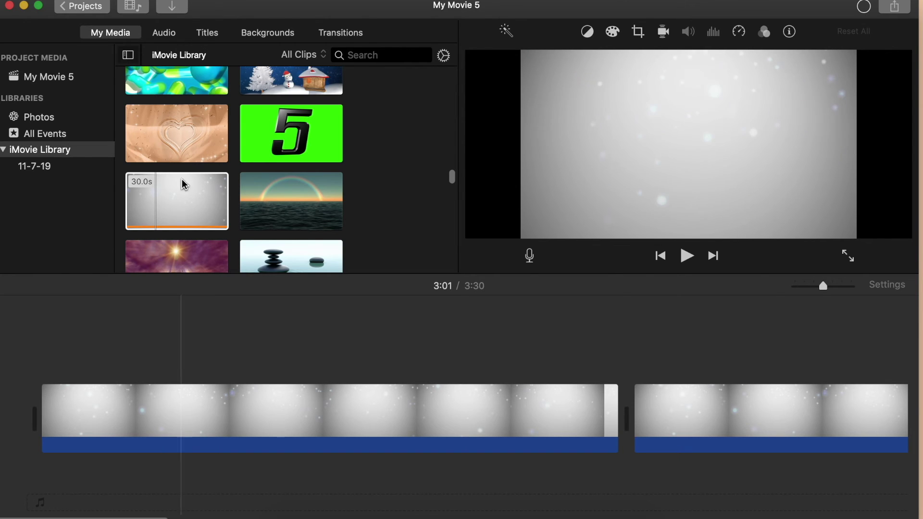
pyautogui.click(176, 199)
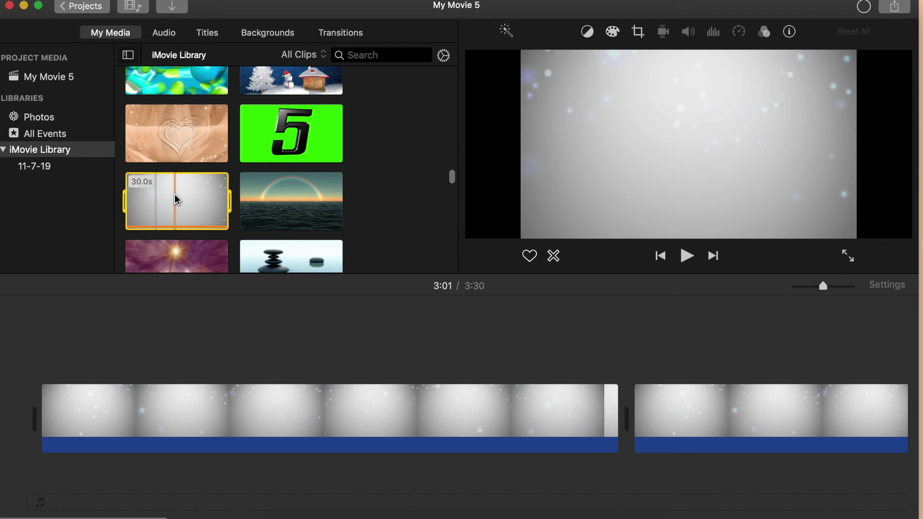
pyautogui.moveTo(164, 350); pyautogui.dragTo(367, 418)
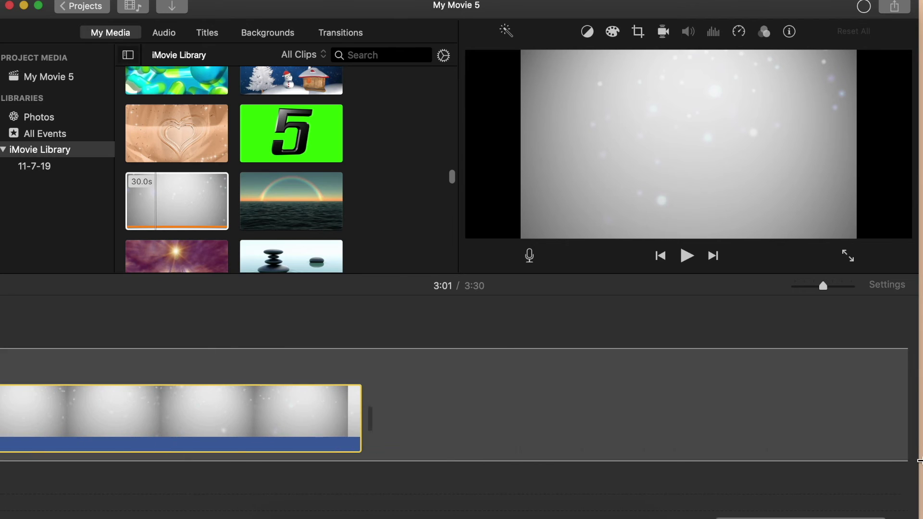
pyautogui.rightClick(177, 421)
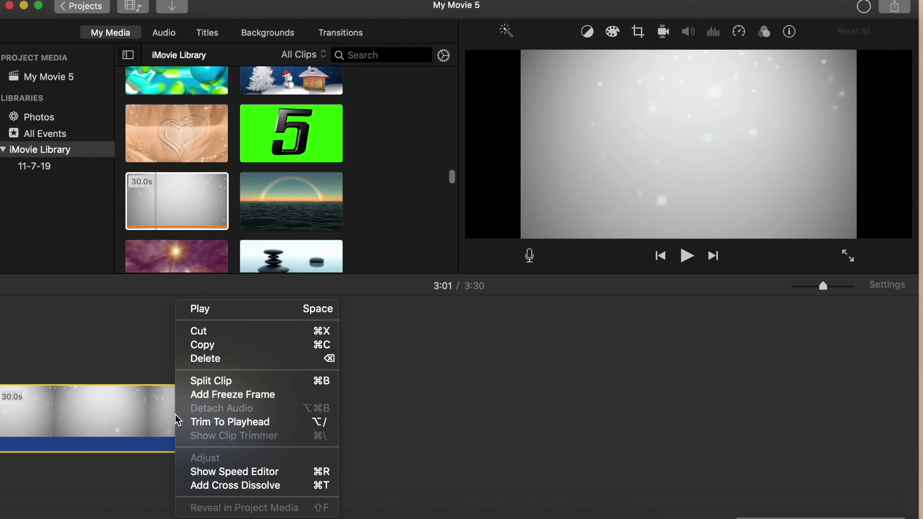
pyautogui.click(196, 369)
# - Place the 3.8-minute snowman snow globe background in the empty timeline and play it
pyautogui.scroll(5, 448, 177)
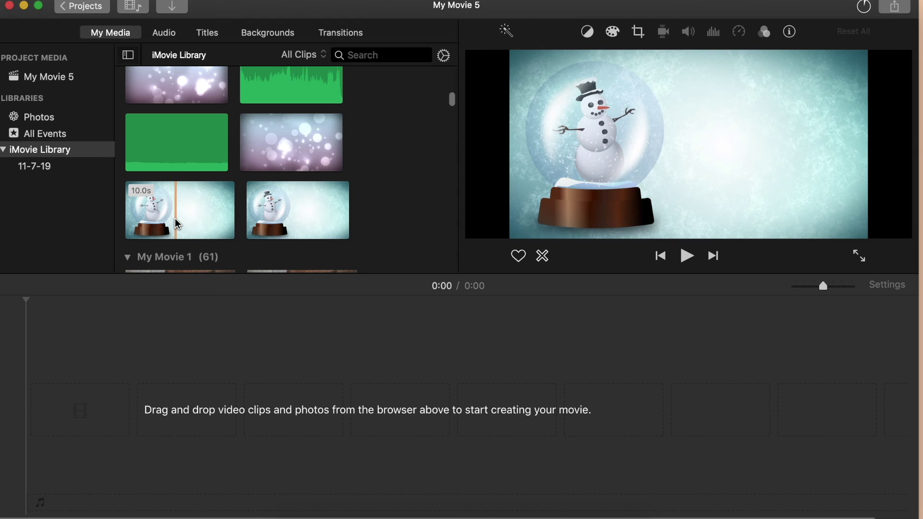
pyautogui.moveTo(284, 222); pyautogui.dragTo(84, 424)
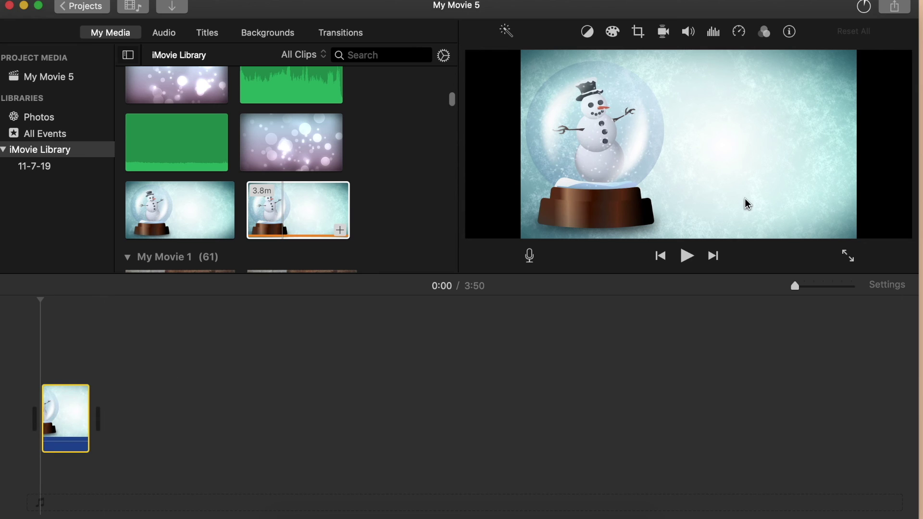
pyautogui.click(689, 260)
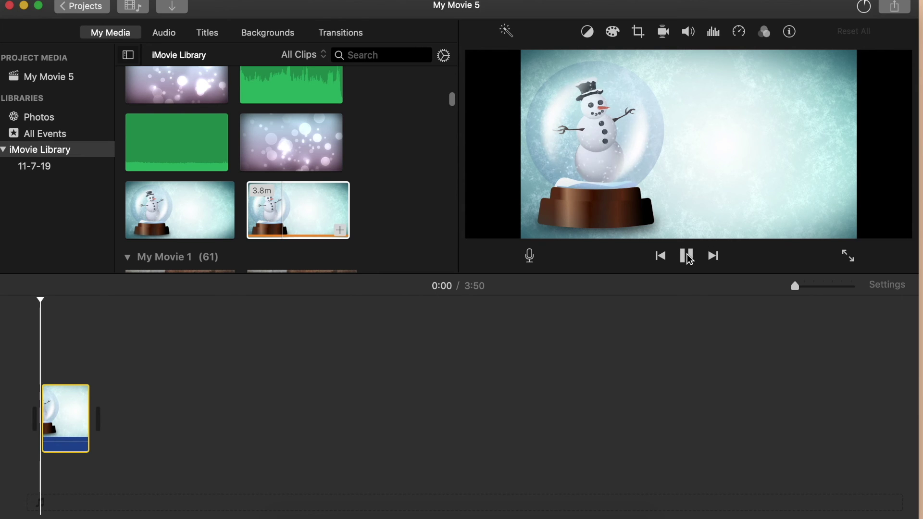